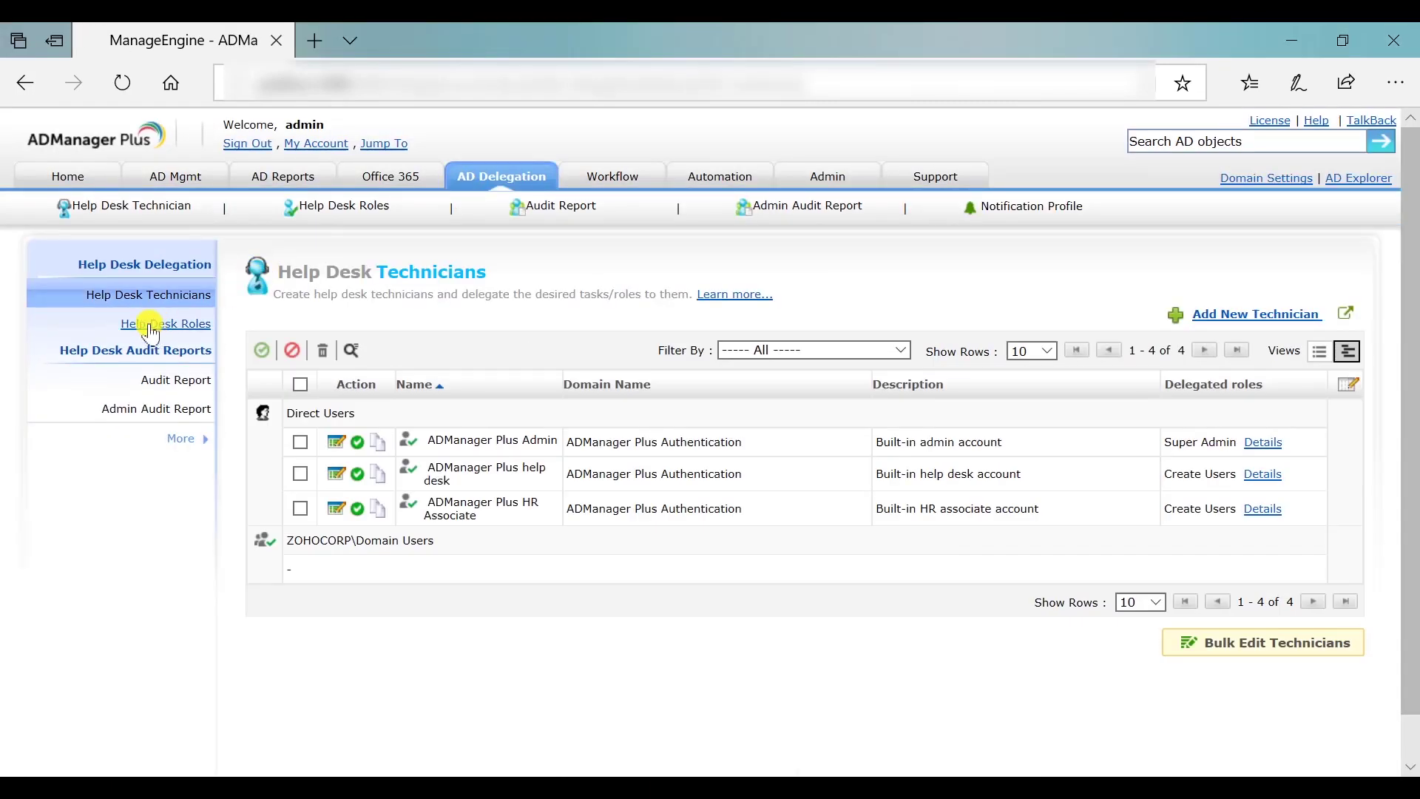
- From Help Desk Roles, start a new role and name it 'Create/Modify'
click(154, 325)
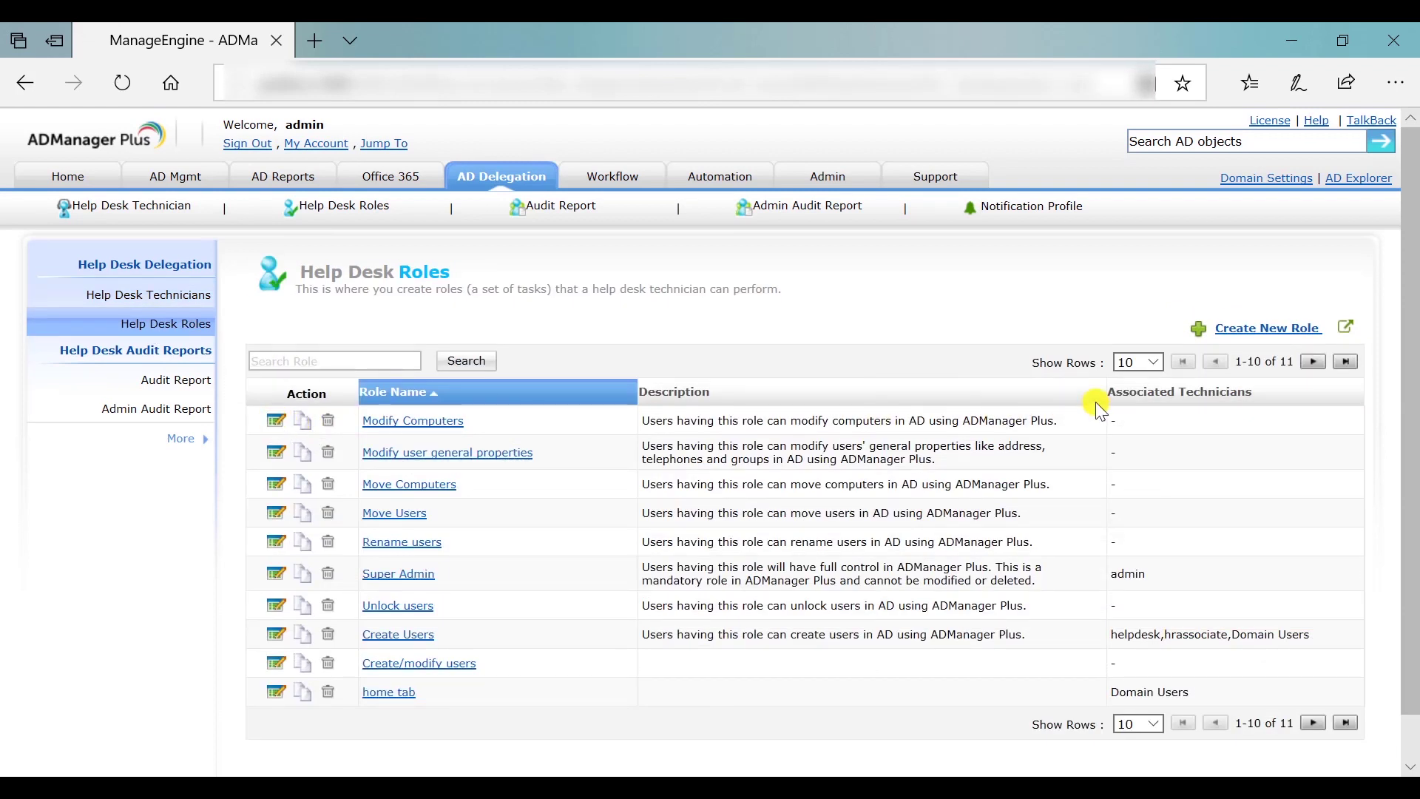
click(1227, 342)
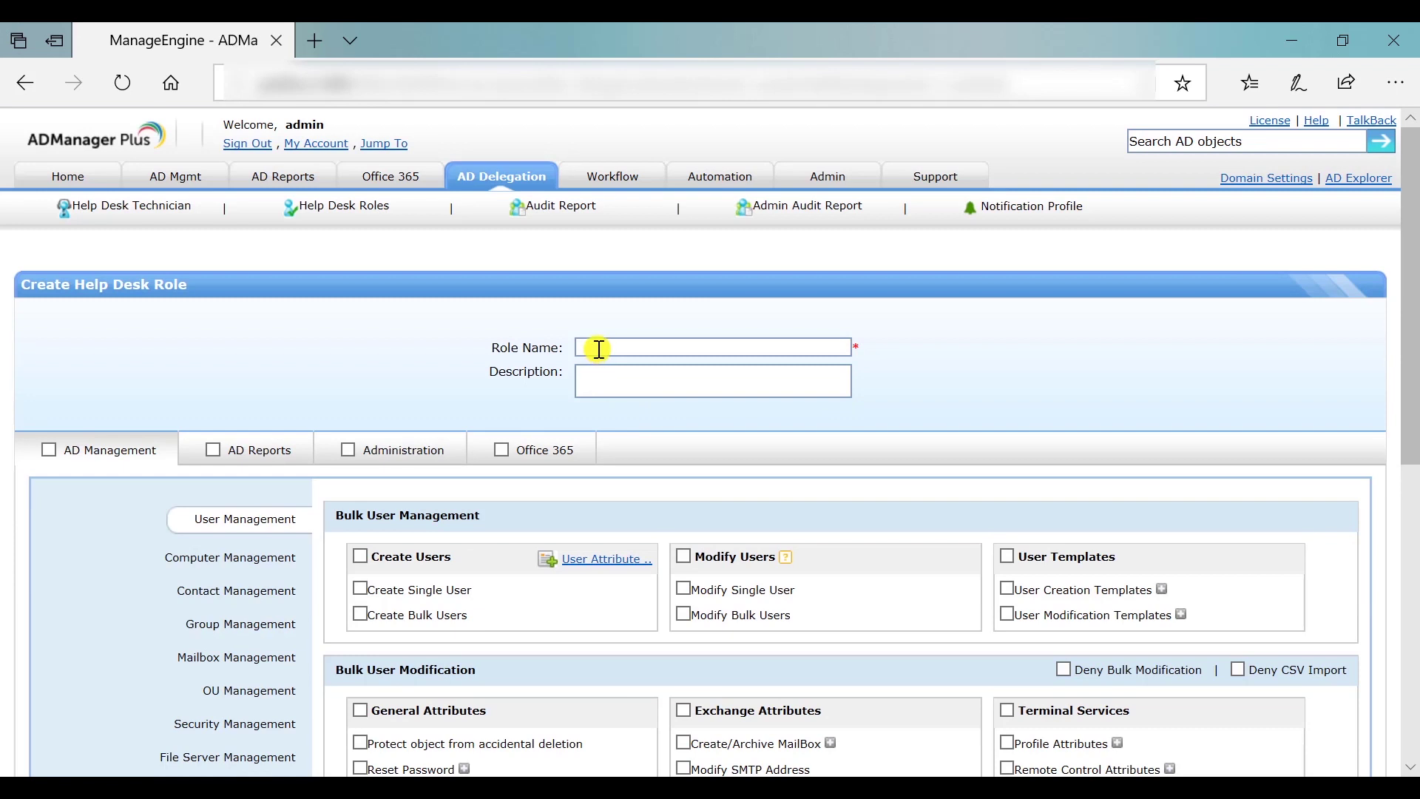
click(600, 346)
text(Create/Modify)
scroll(427, 506, down, 3)
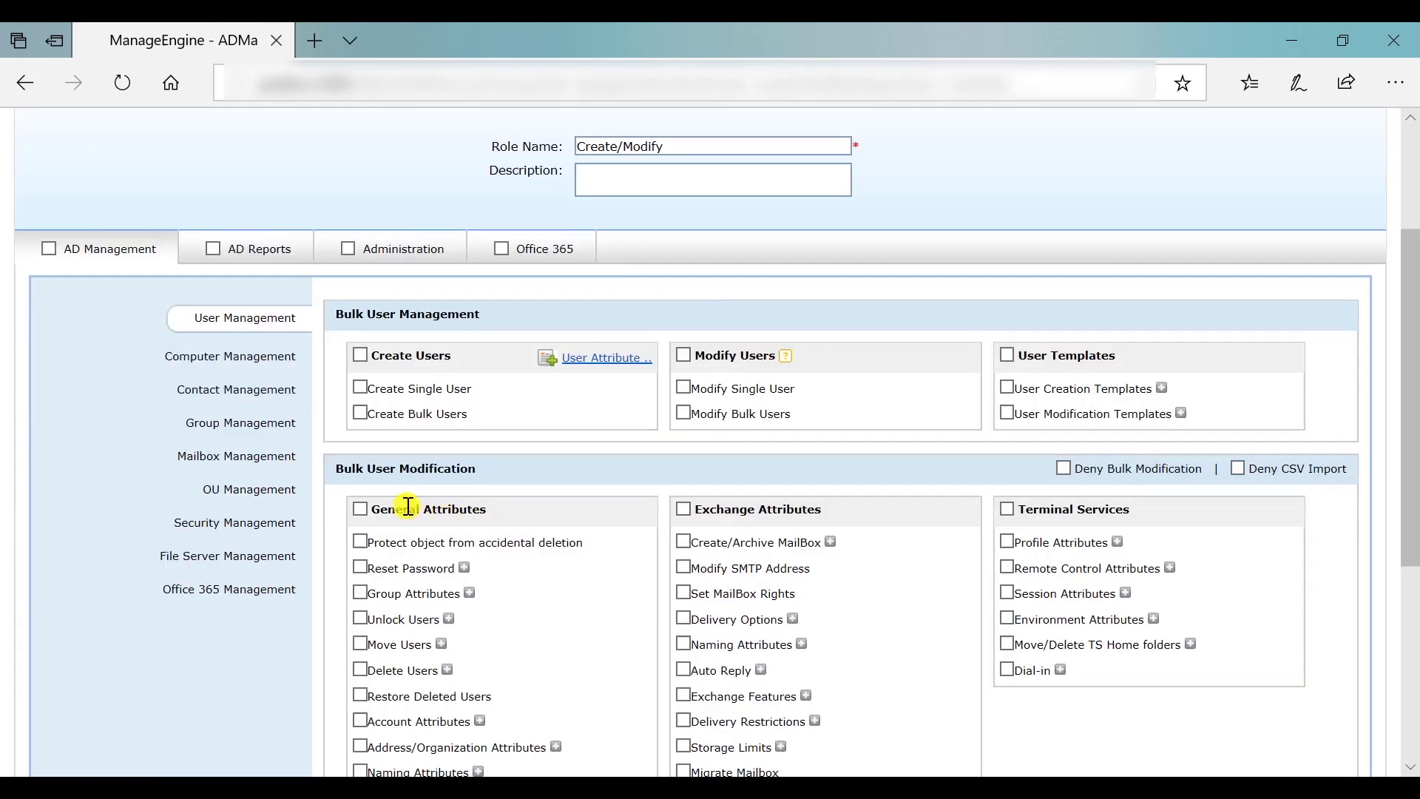
scroll(409, 507, down, 3)
scroll(519, 580, down, 1)
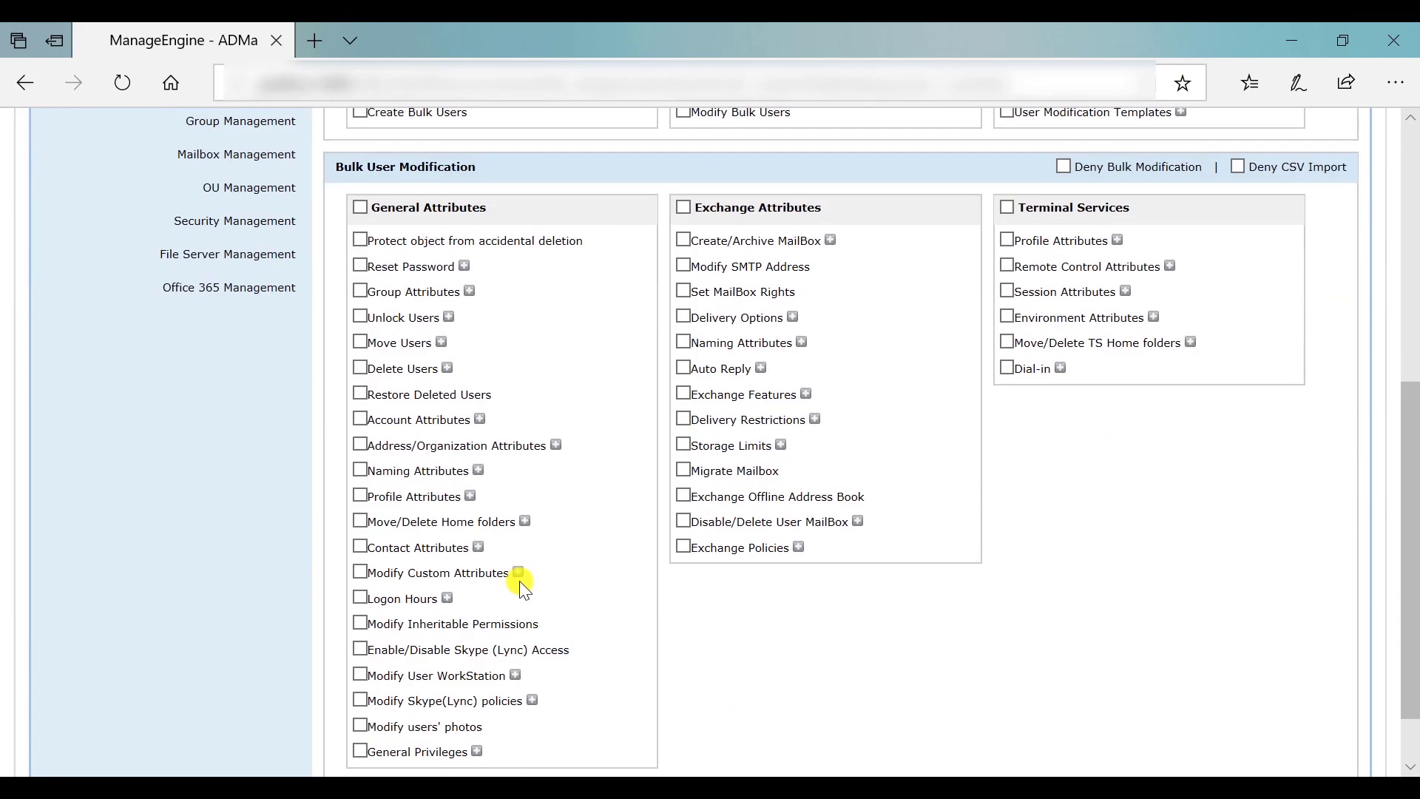
scroll(519, 580, down, 1)
scroll(519, 580, up, 5)
scroll(519, 579, up, 3)
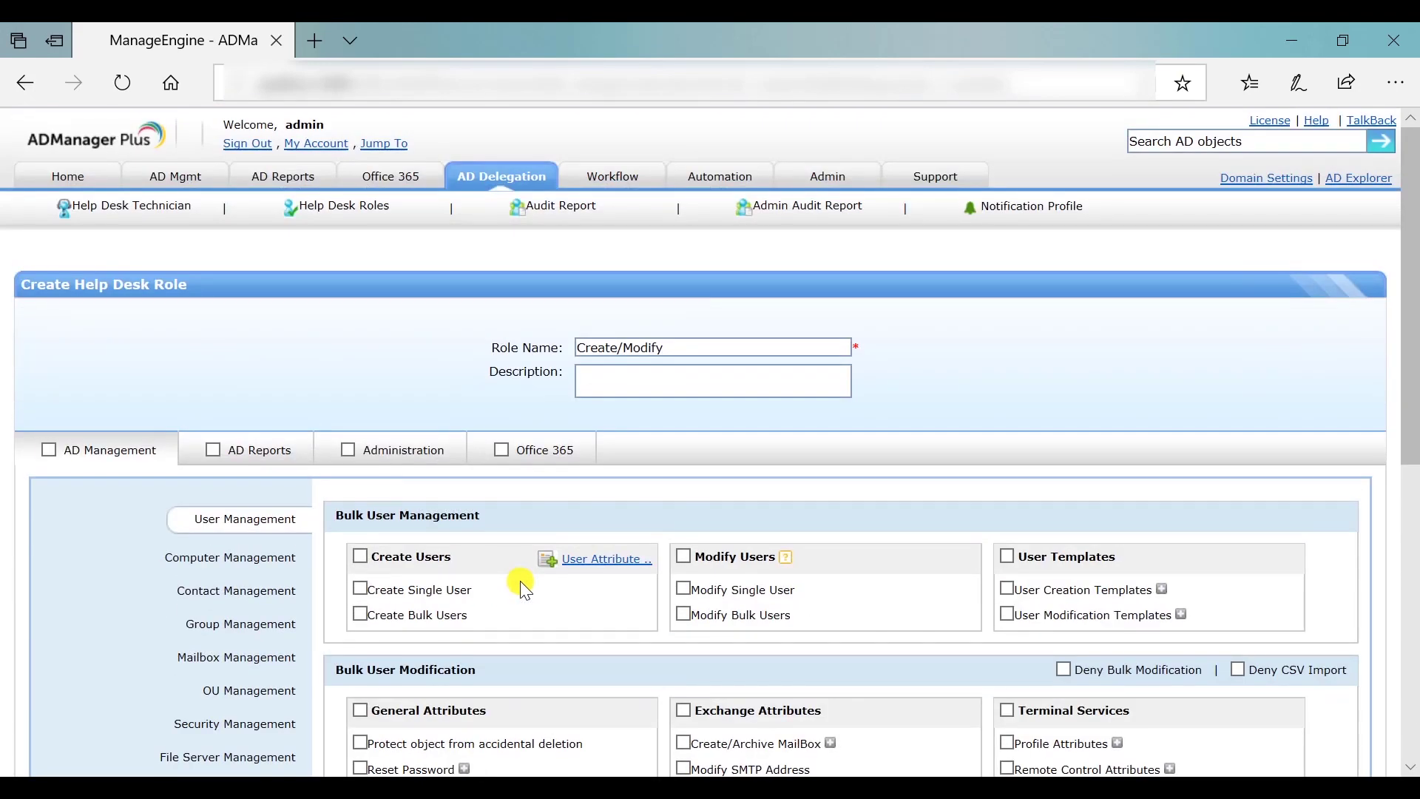
- Grant all AD Management and AD Reports permissions, plus Home and Workflow Configuration administration access
click(50, 451)
click(217, 451)
click(397, 453)
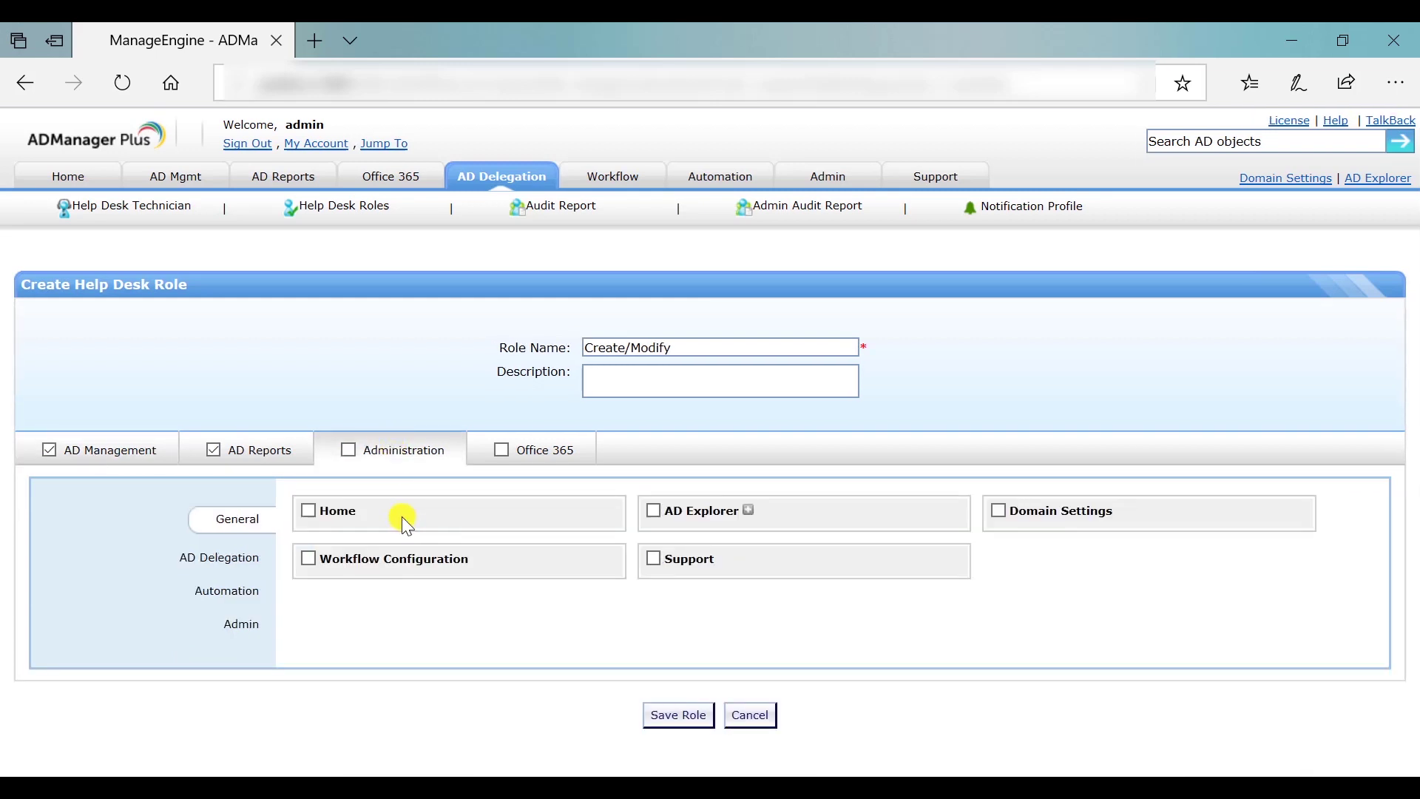
click(308, 512)
click(309, 559)
- Save the Create/Modify role and start a new help desk technician entry
click(698, 716)
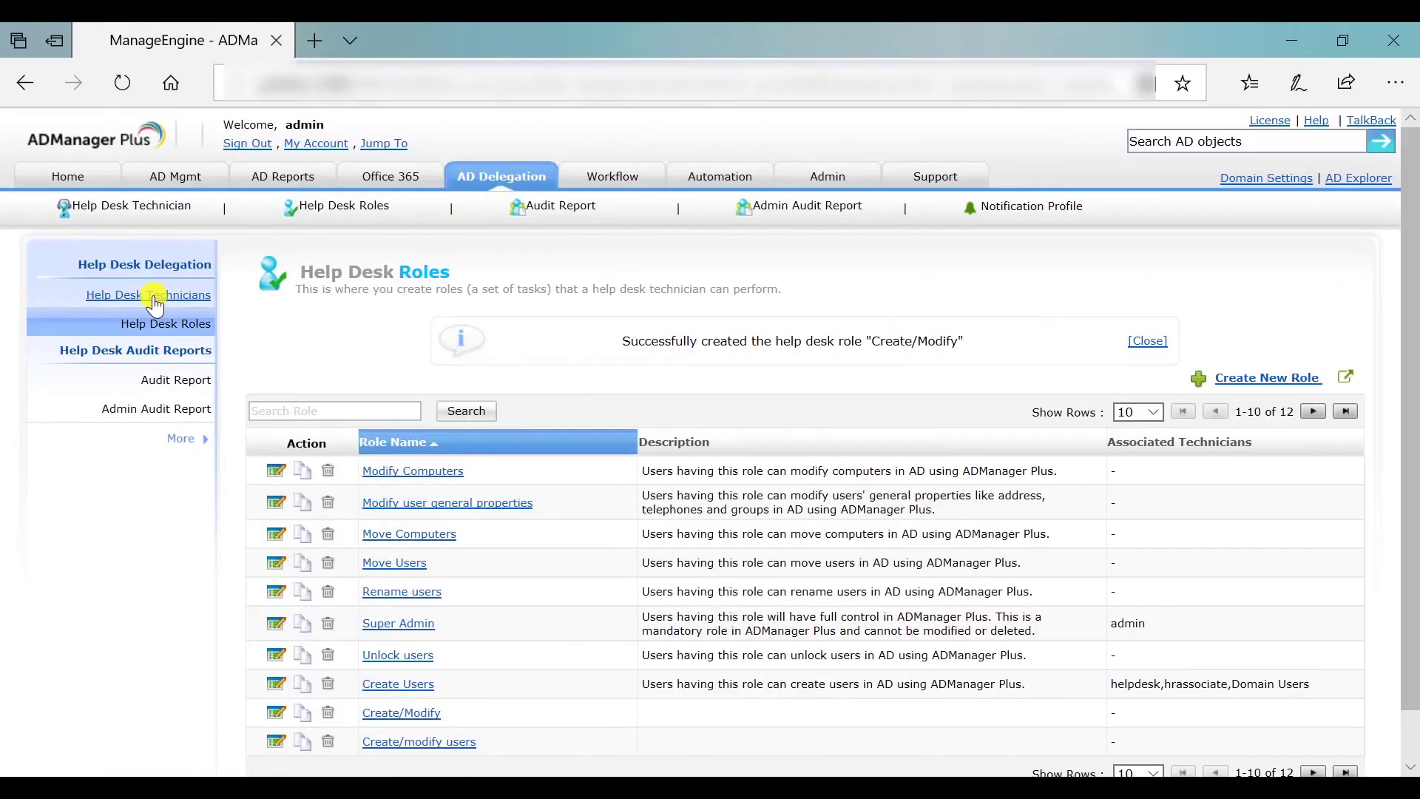
click(153, 296)
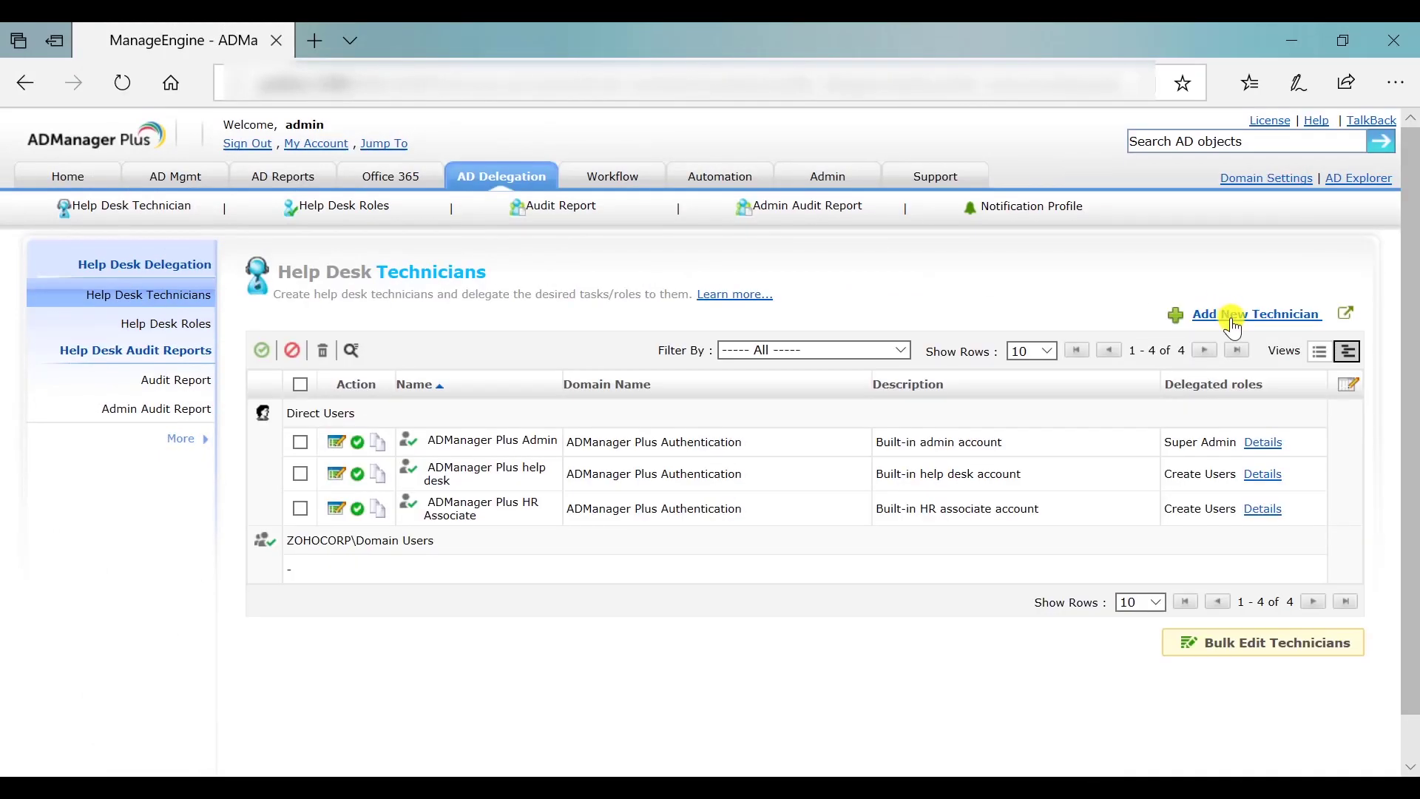
click(1232, 325)
- Choose the wsm16.com domain and select user ElenaGilbert as the technician
click(877, 401)
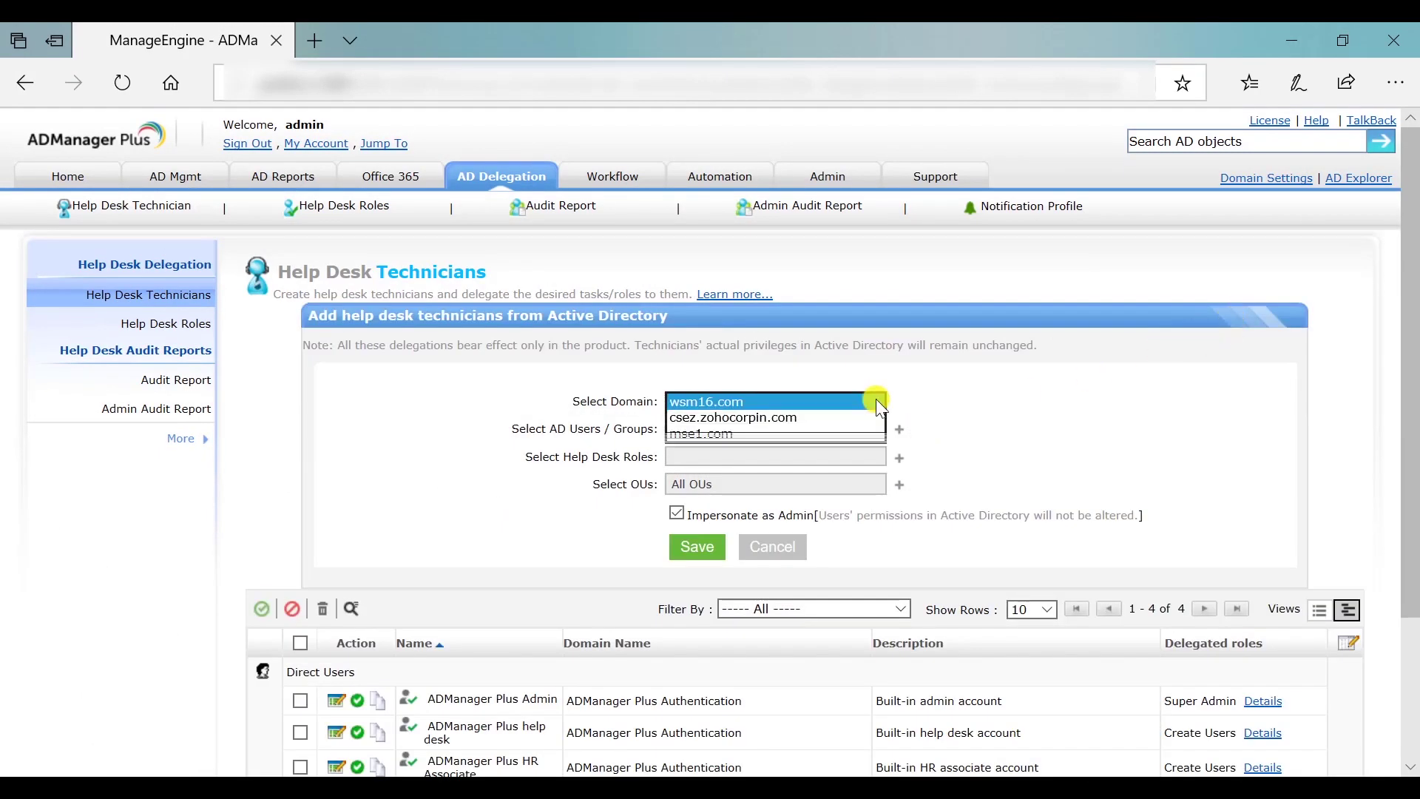
click(877, 400)
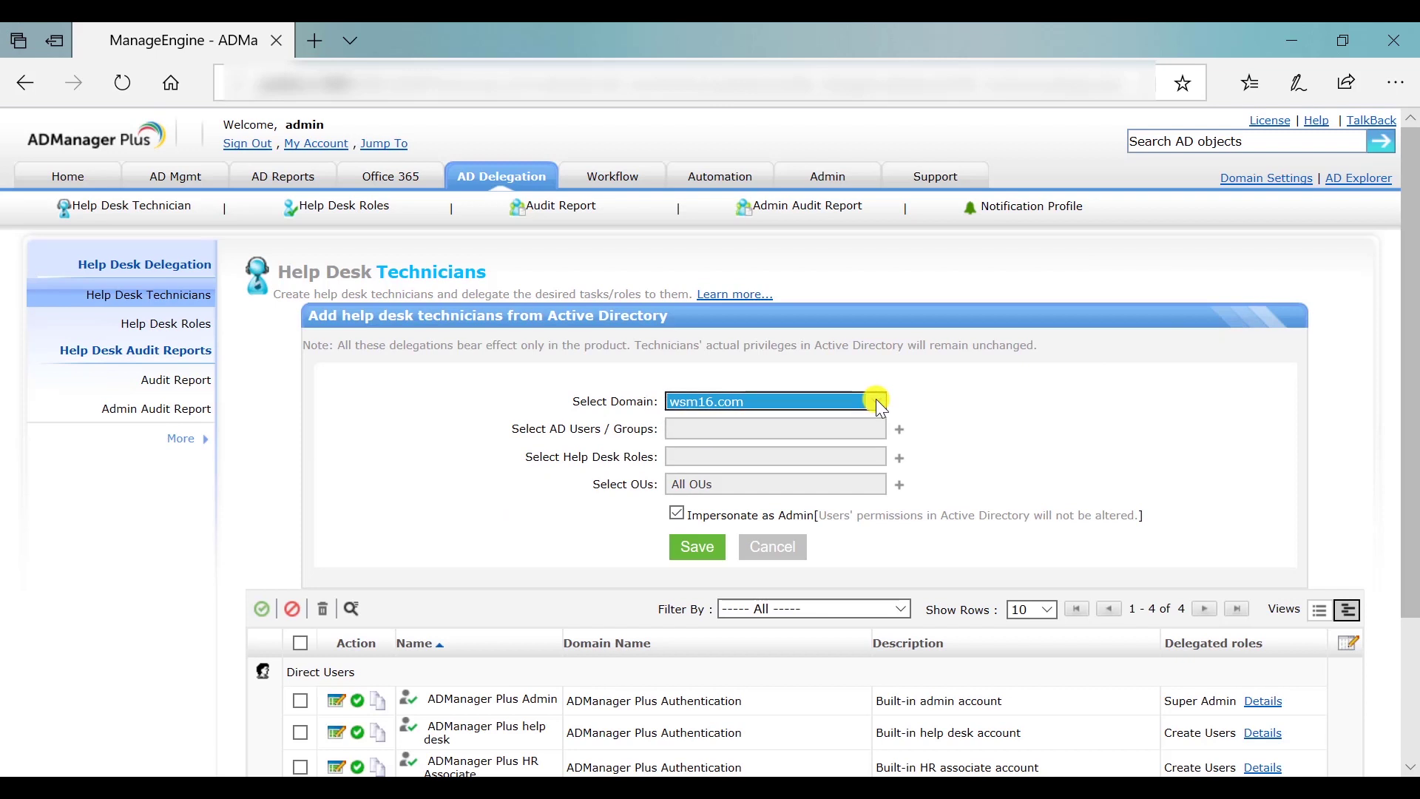
click(900, 431)
text(elena)
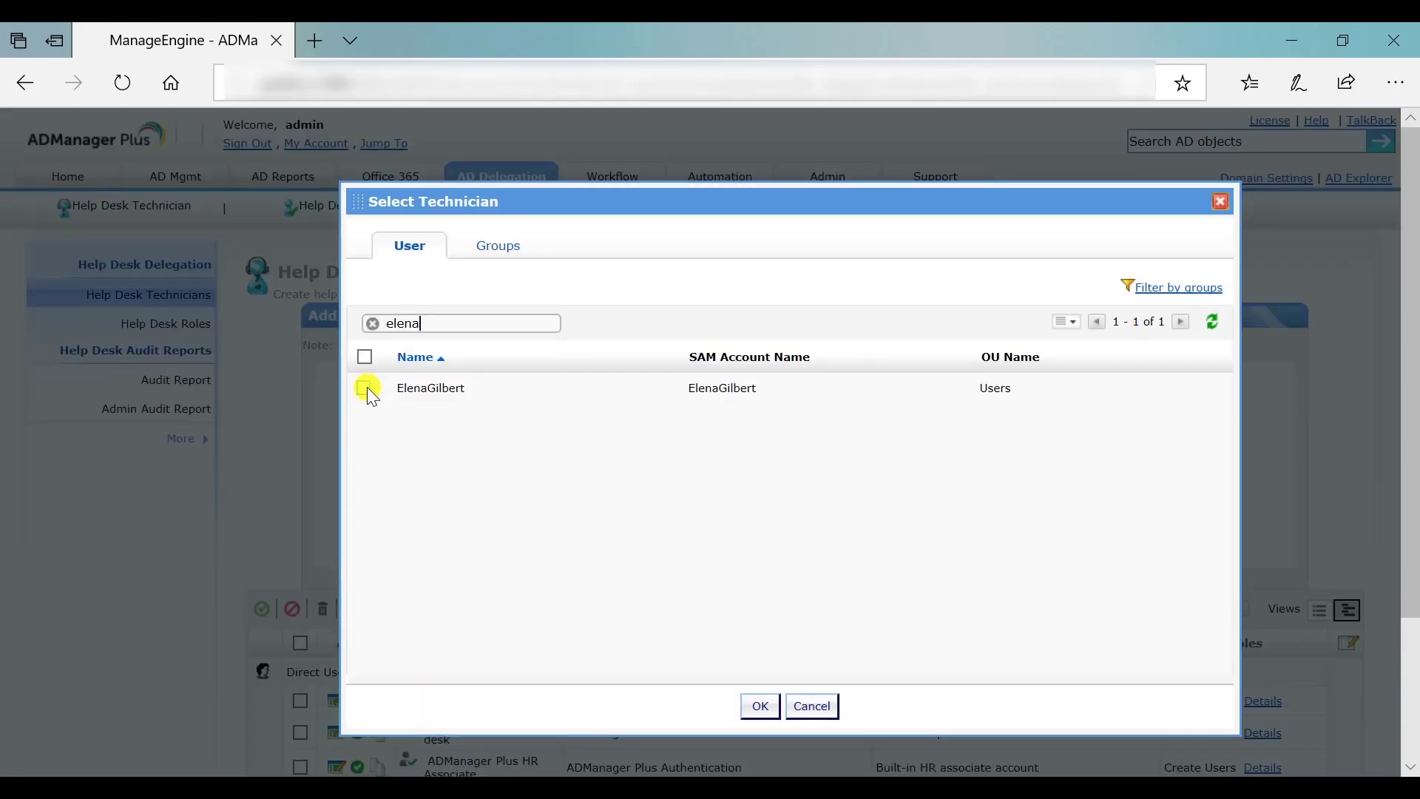
click(365, 387)
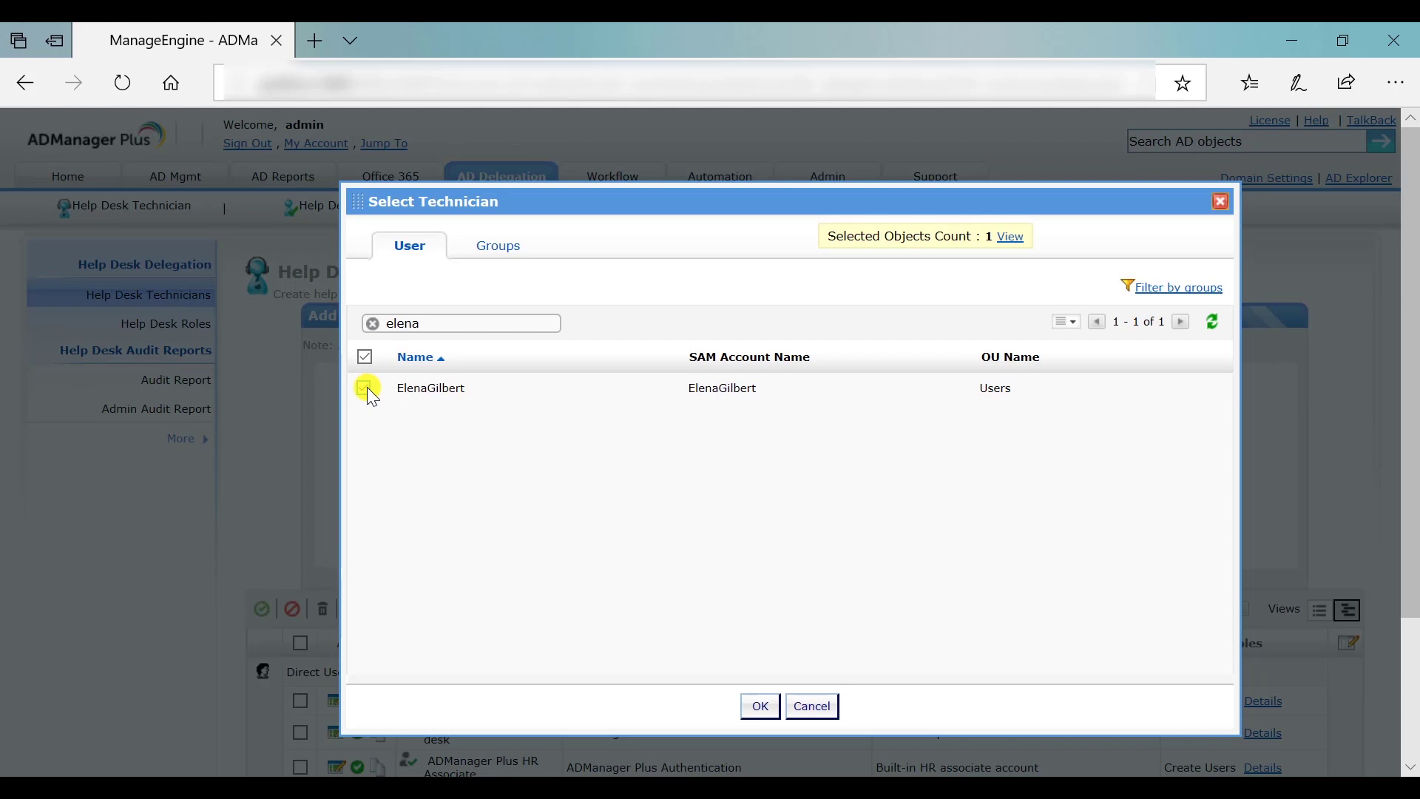
click(764, 709)
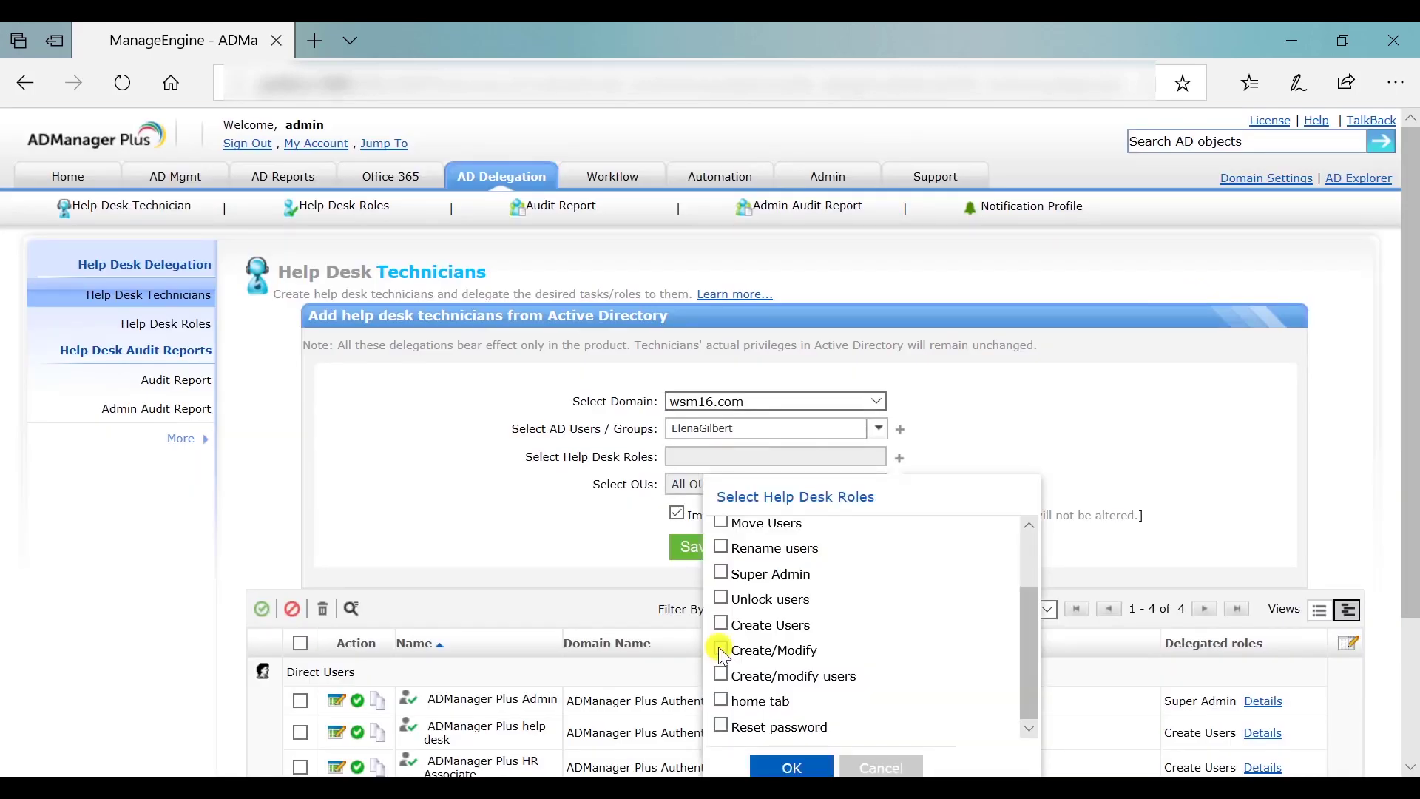
- Give ElenaGilbert the Create/Modify help desk role, scoped to the Sales OU
click(721, 649)
scroll(903, 647, down, 2)
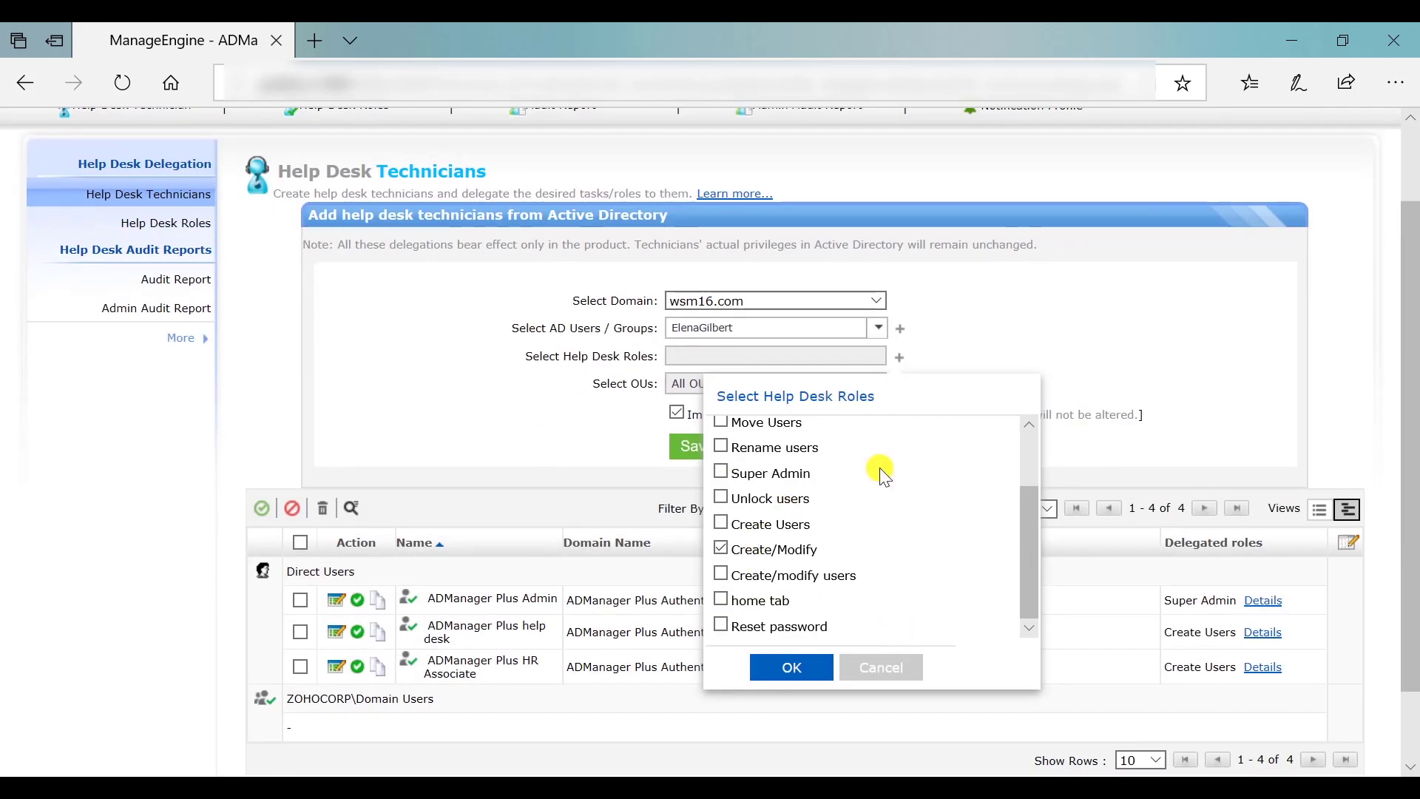
click(789, 667)
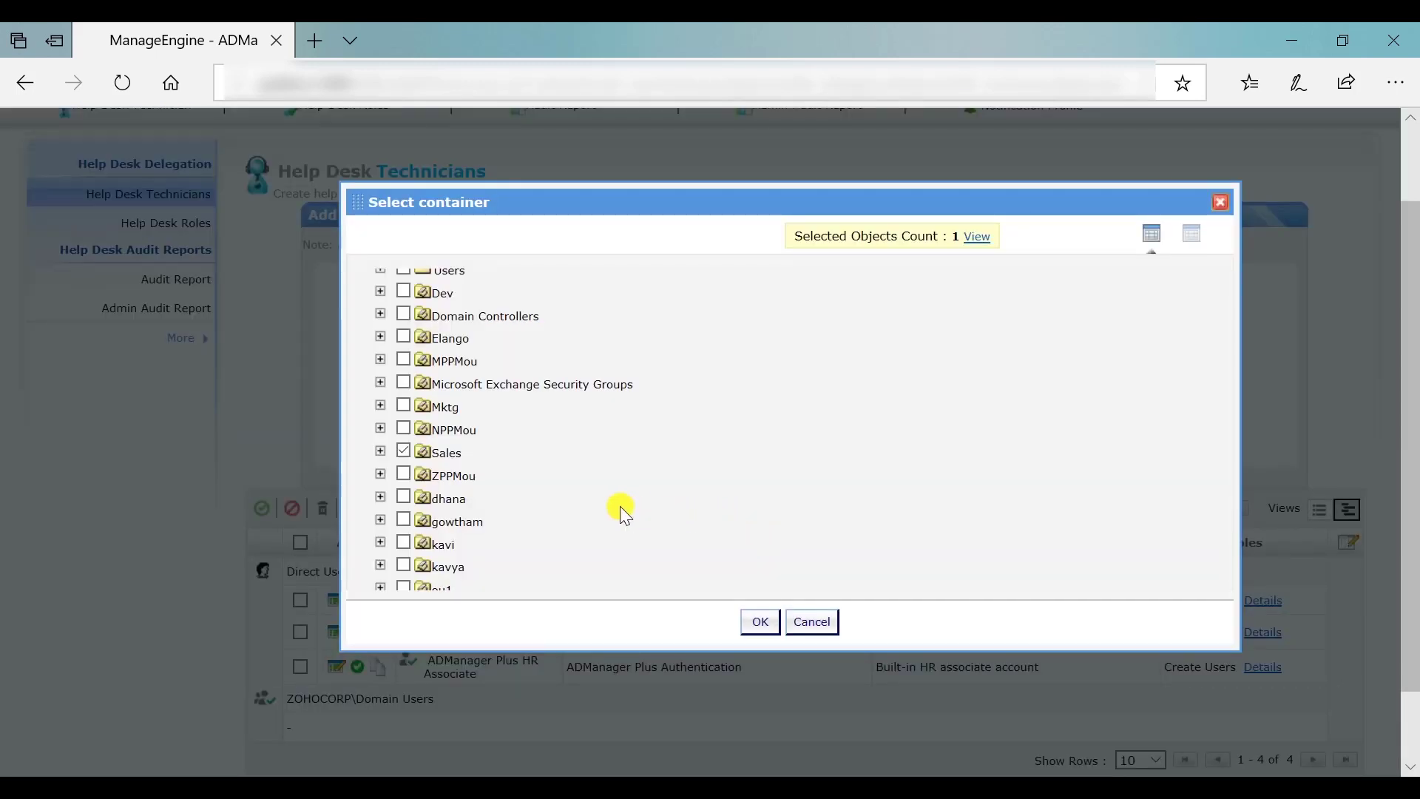
click(760, 621)
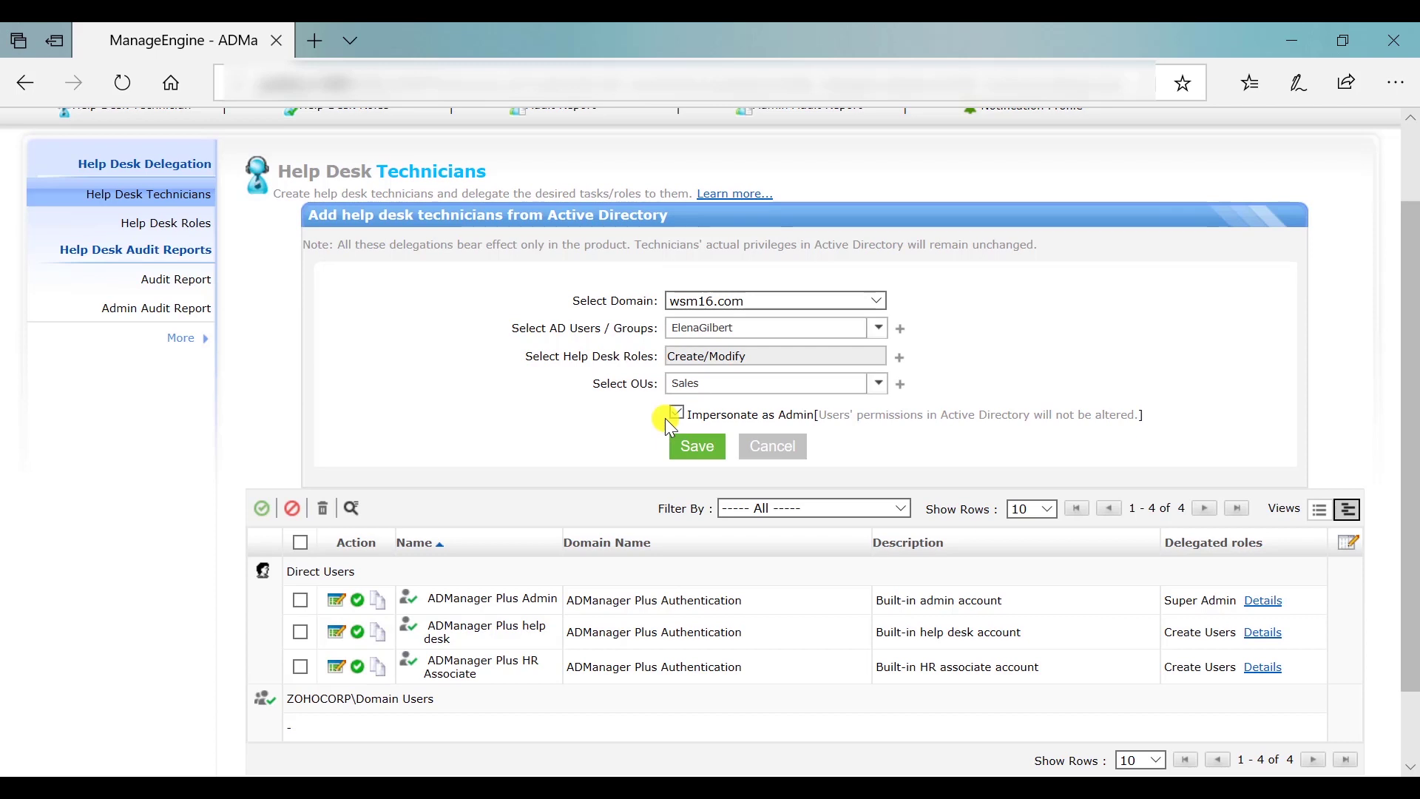
- Save ElenaGilbert as a technician, then reopen her entry to review her wsm16.com roles
click(696, 447)
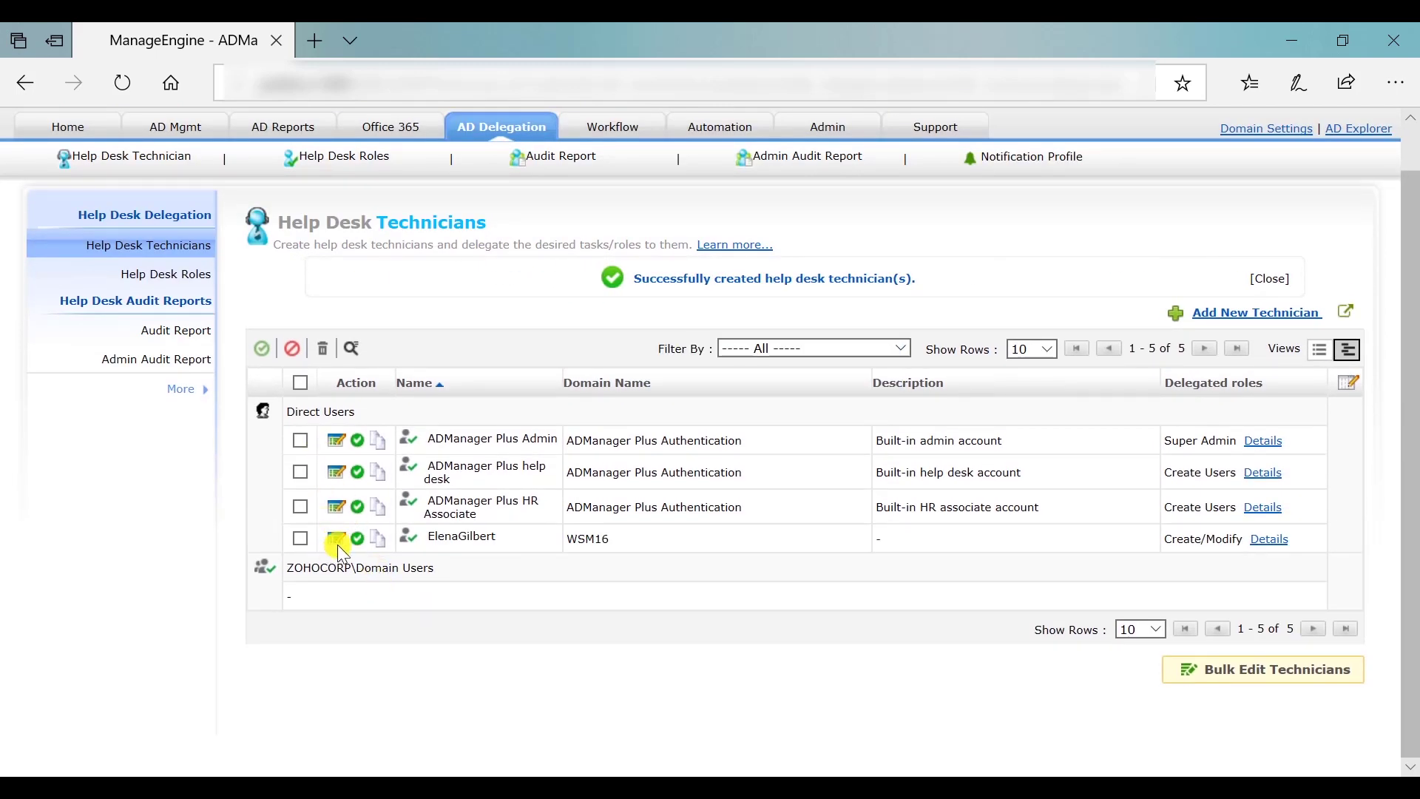
click(337, 539)
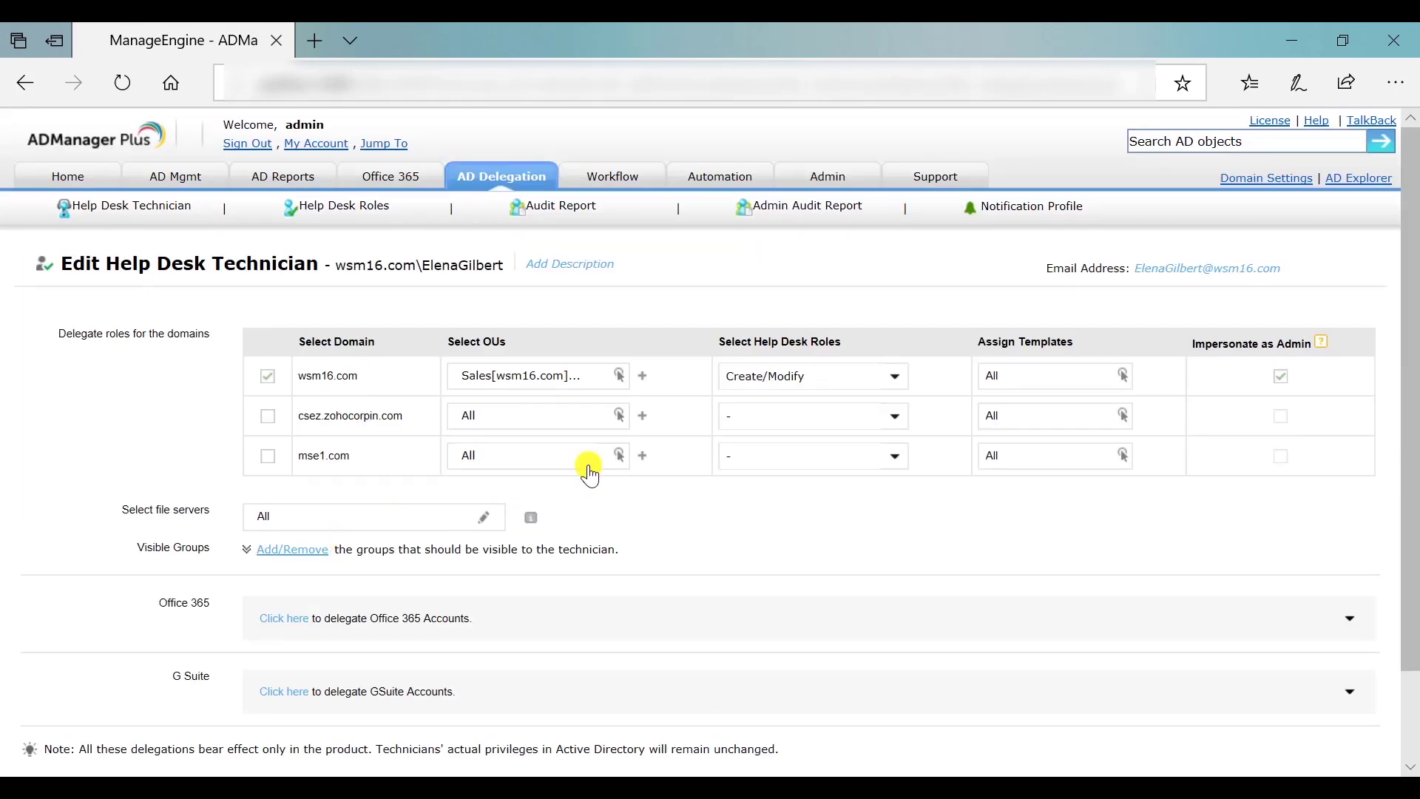
click(894, 378)
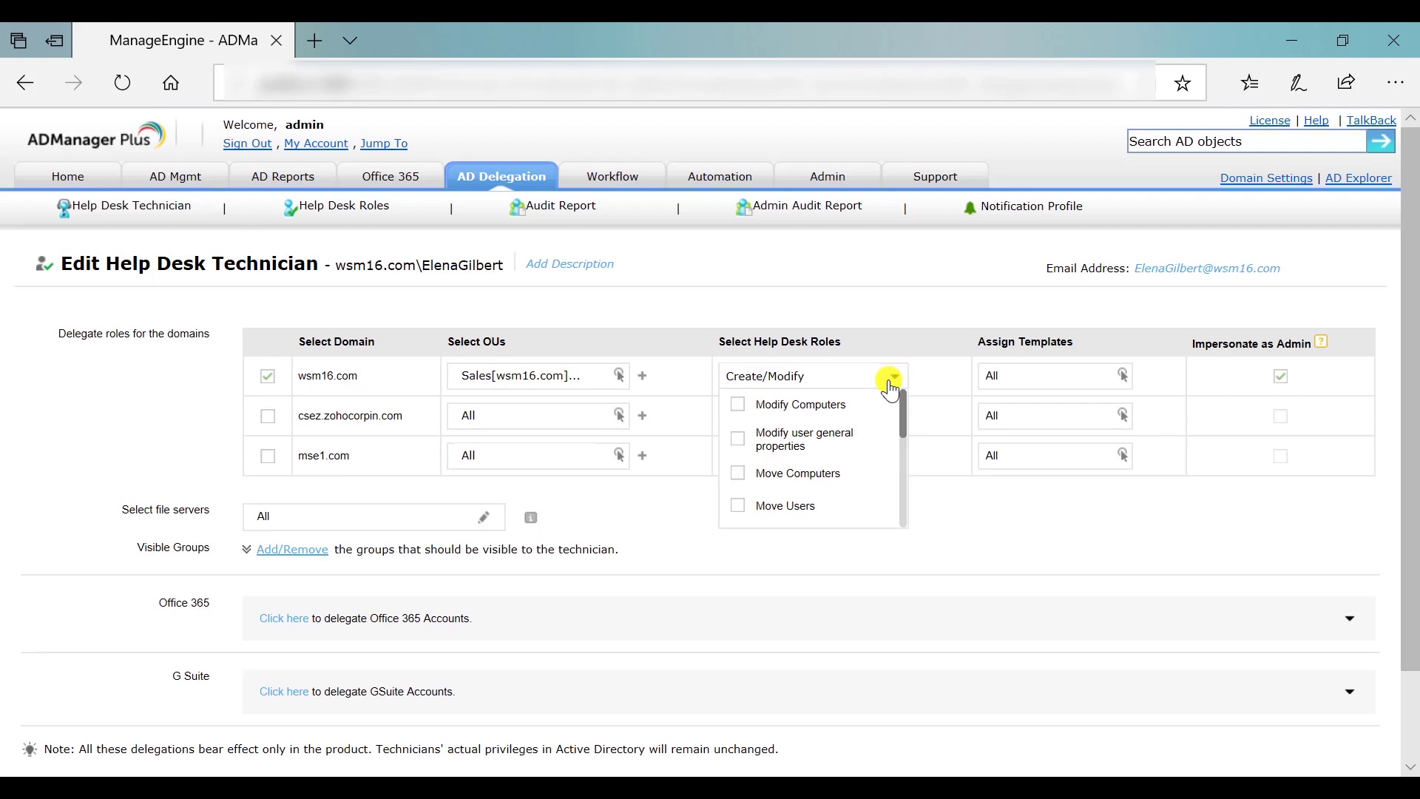
click(892, 381)
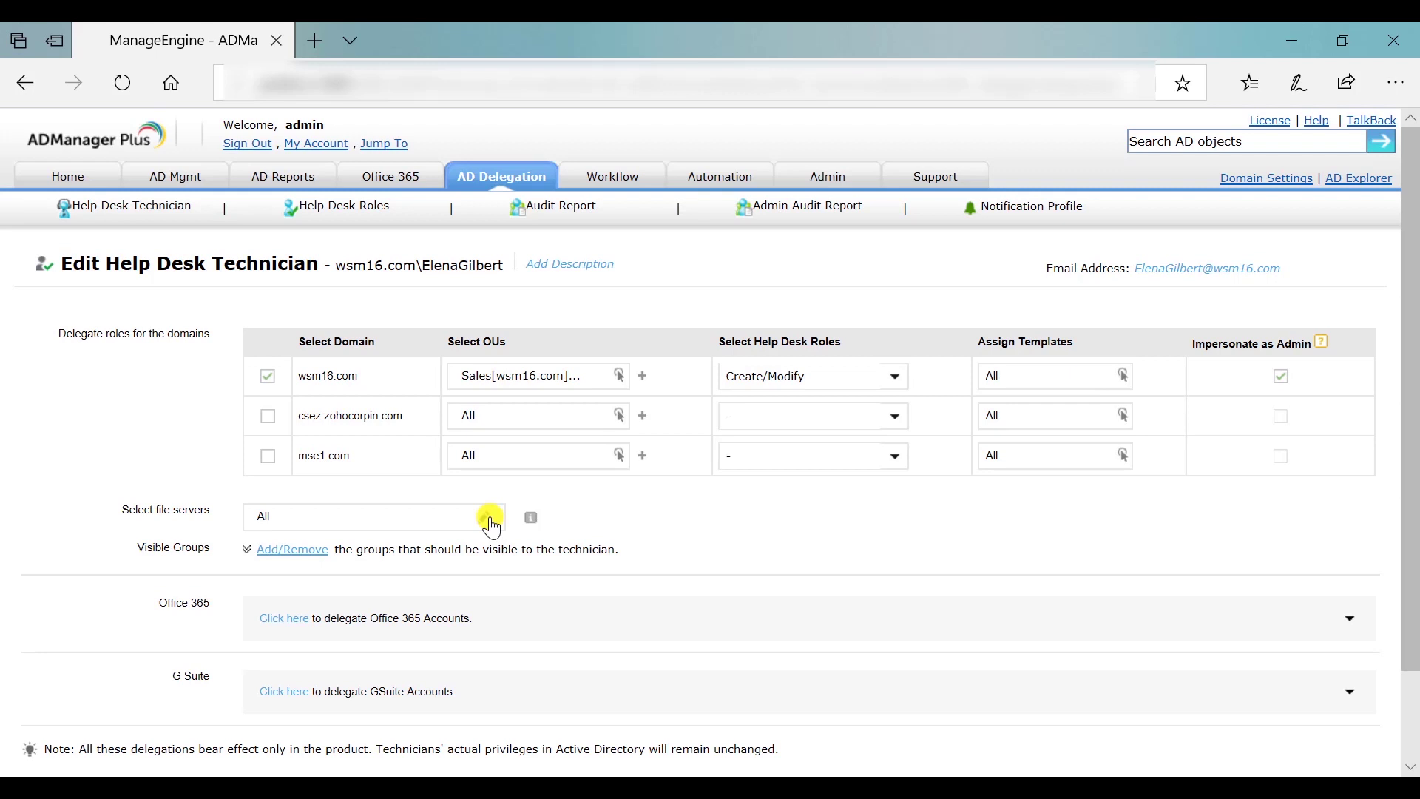
- Expand ElenaGilbert's Visible Groups Add/Remove and Office 365 delegation sections
click(292, 549)
scroll(317, 562, down, 3)
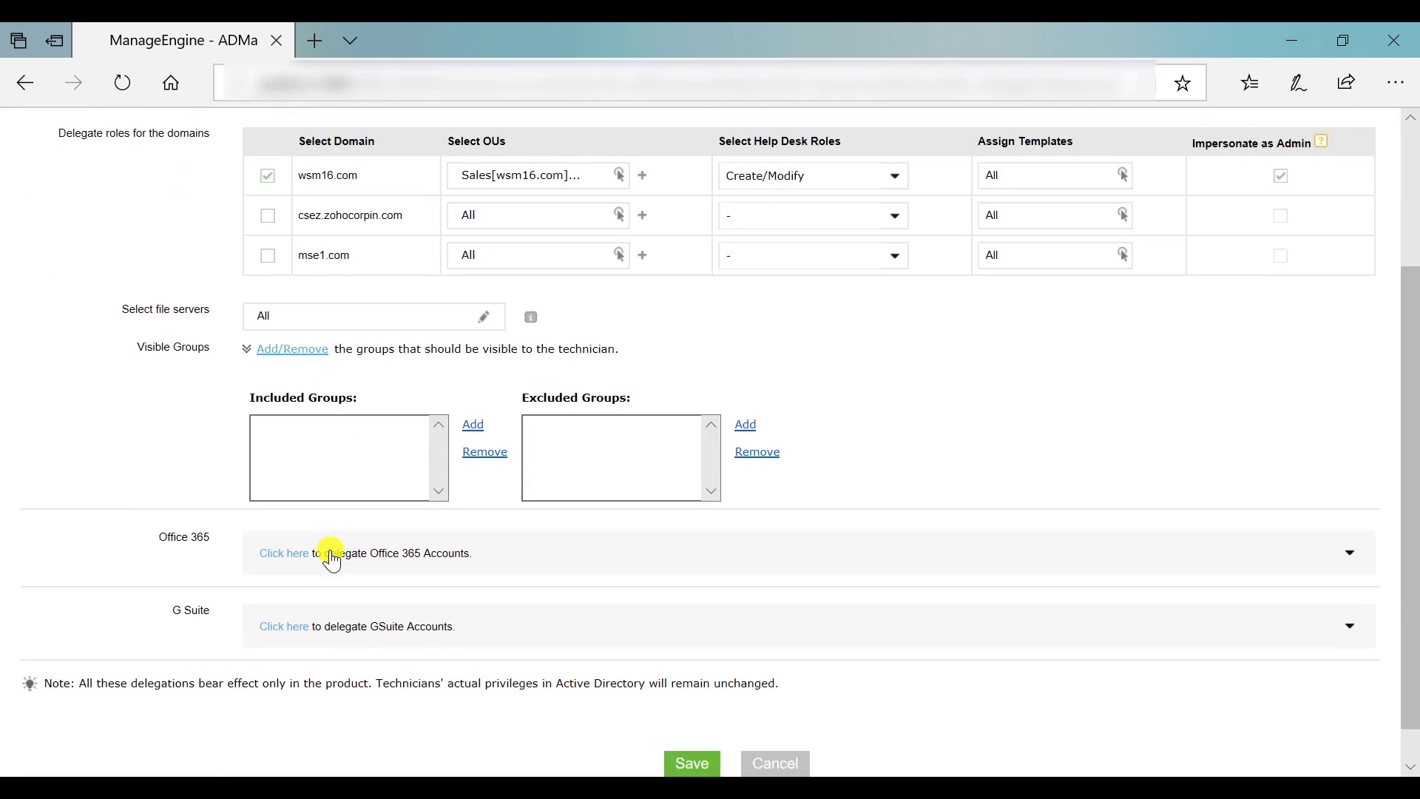
click(315, 554)
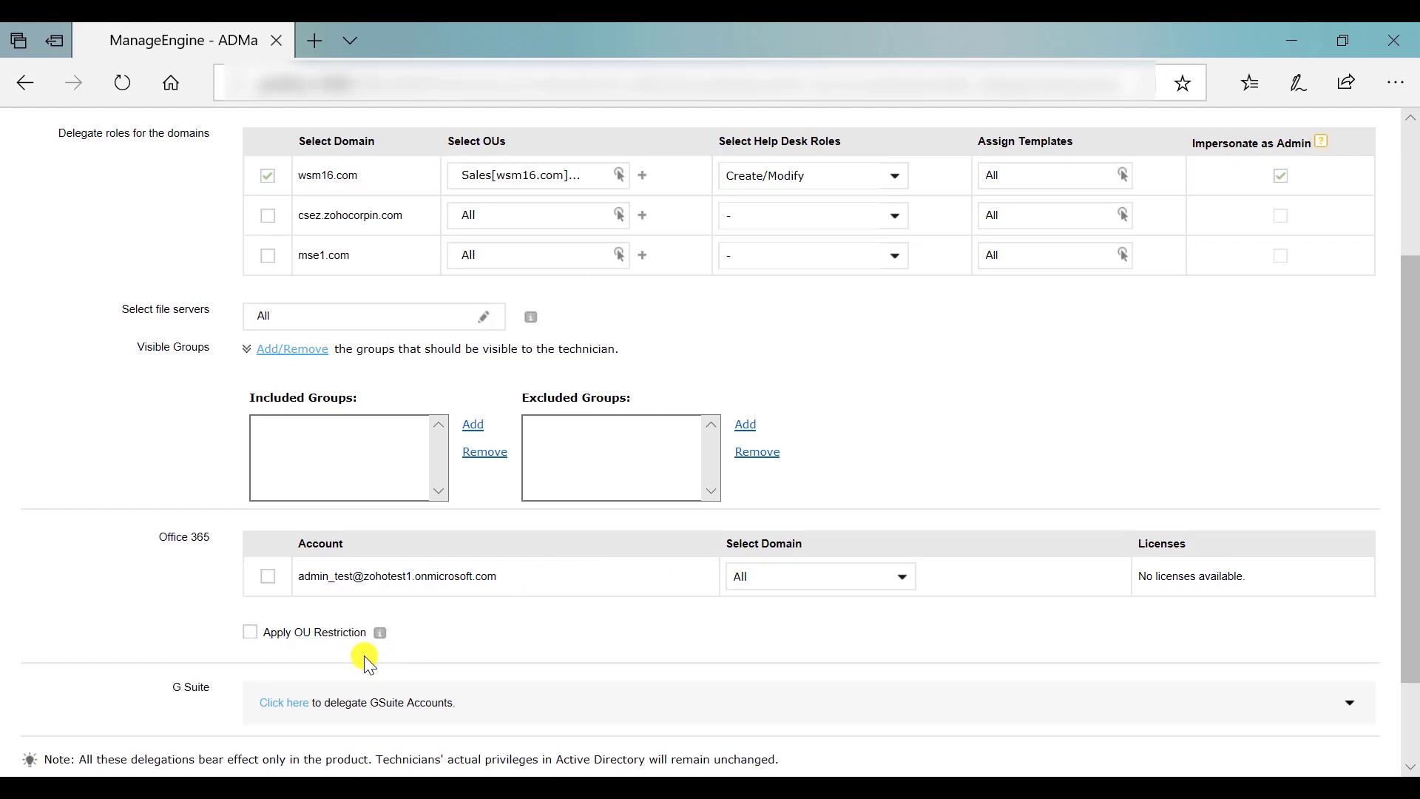
scroll(364, 656, down, 2)
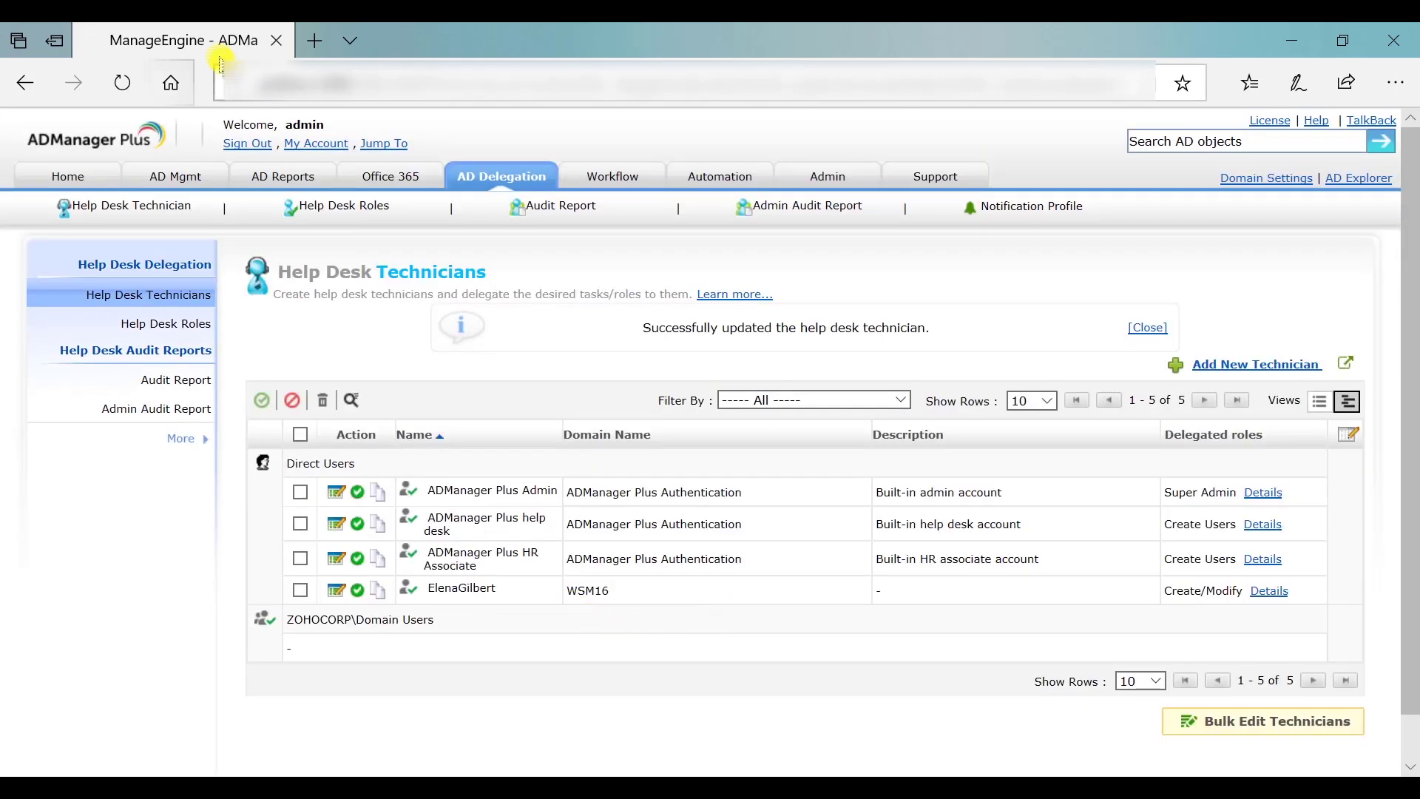
- Sign out, sign back in as ElenaGilbert, and view her AD Mgmt tasks
click(263, 145)
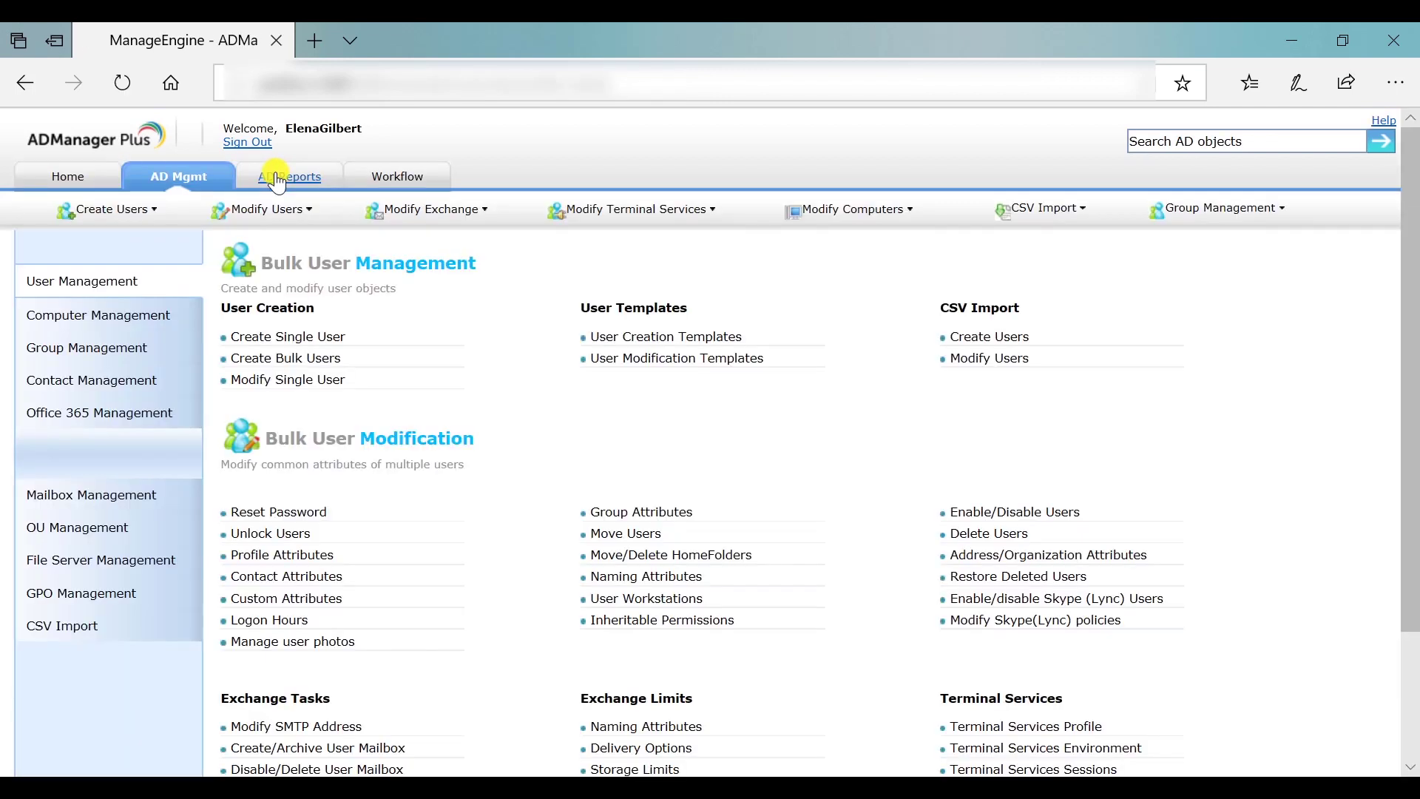
click(278, 181)
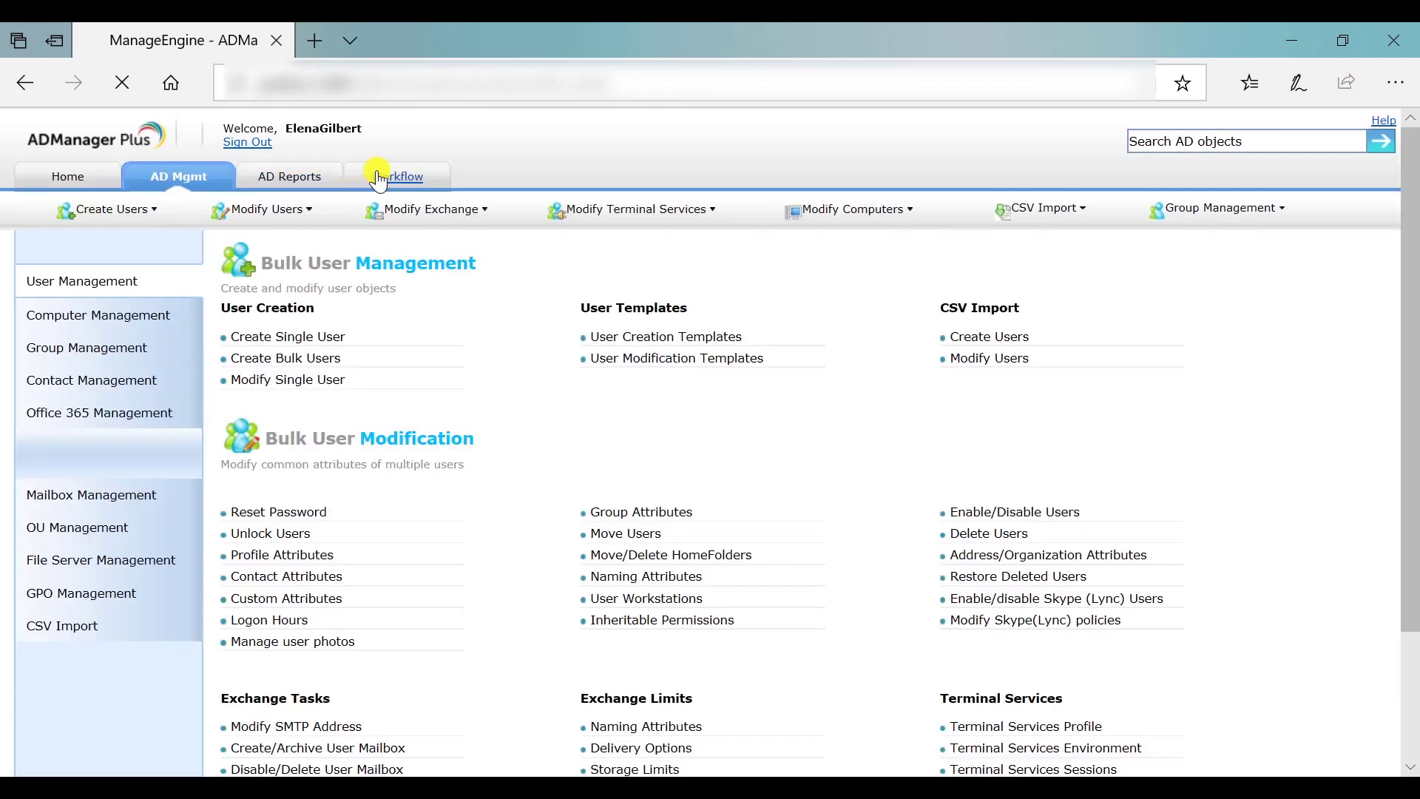